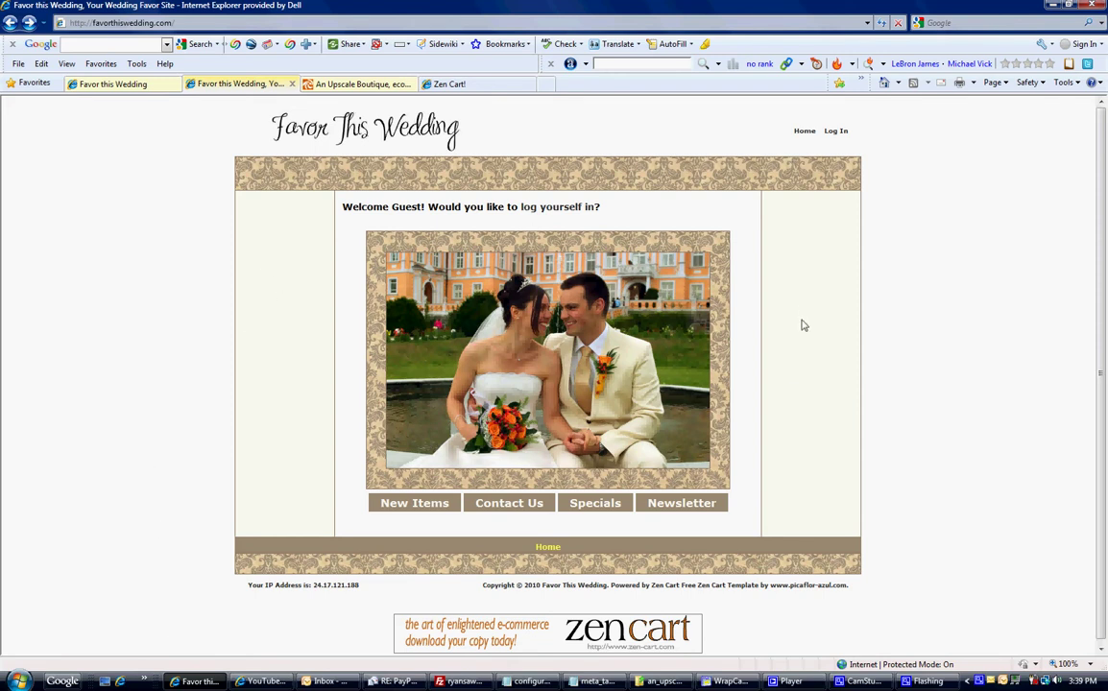
# Step: Scroll down the Favor This Wedding storefront home page to look over its content
pyautogui.scroll(-1, 795, 391)
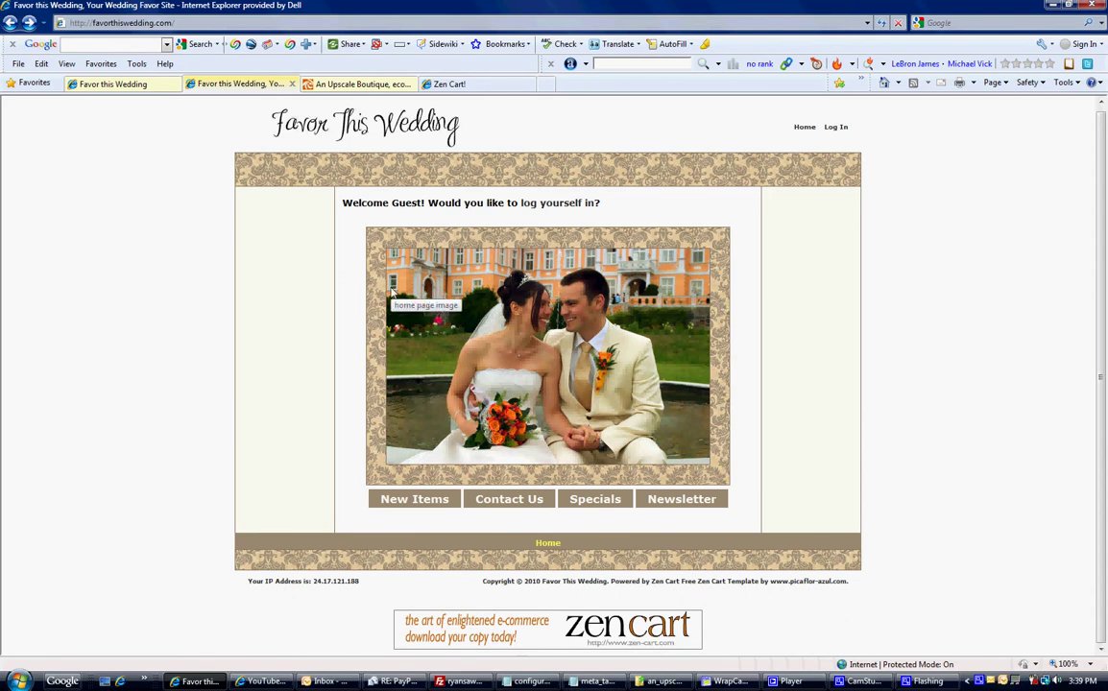
# Step: Turn all nine banners red in Banner Manager, including the eStart, Zen Cart and e-commerce banners
pyautogui.click(134, 88)
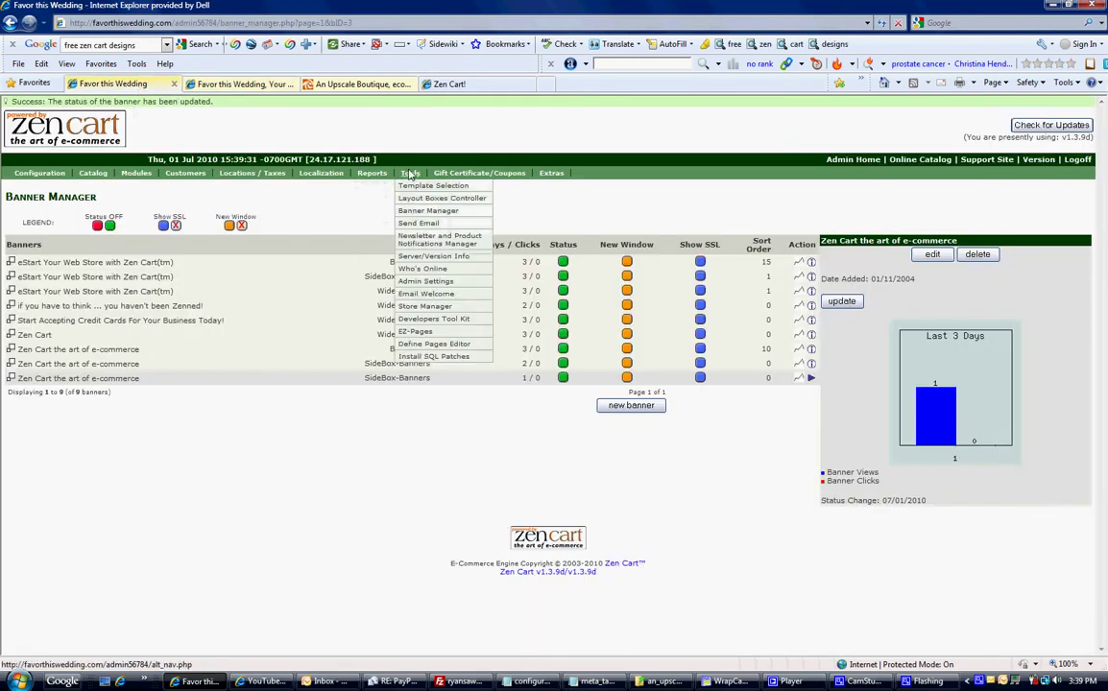
pyautogui.moveTo(410, 172)
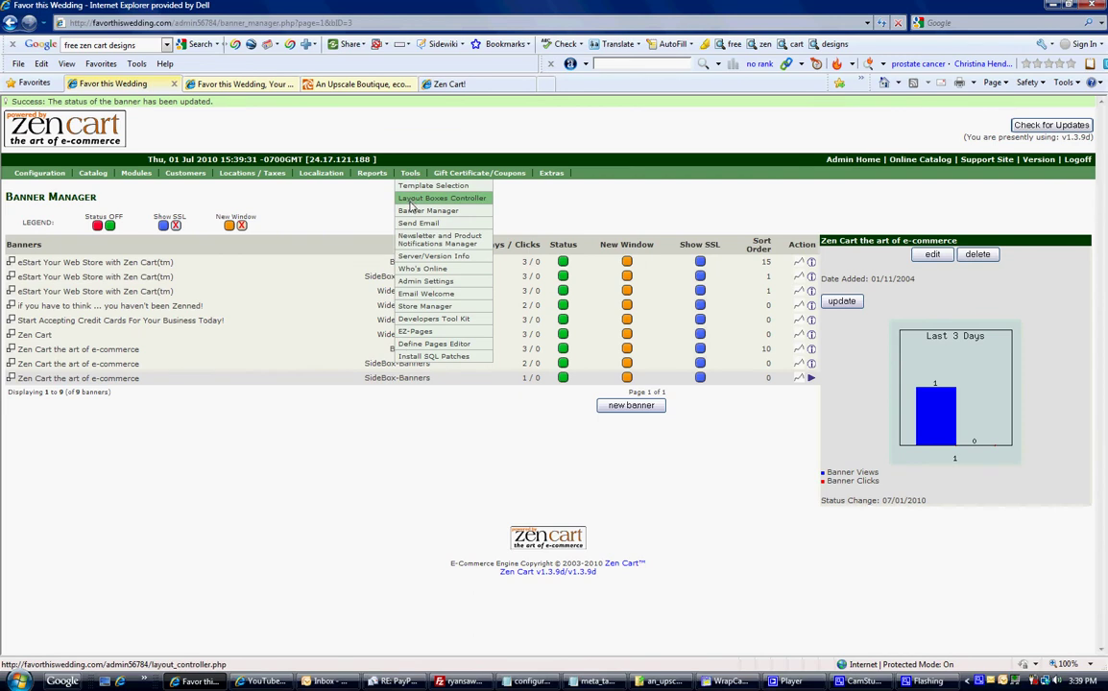
pyautogui.click(417, 210)
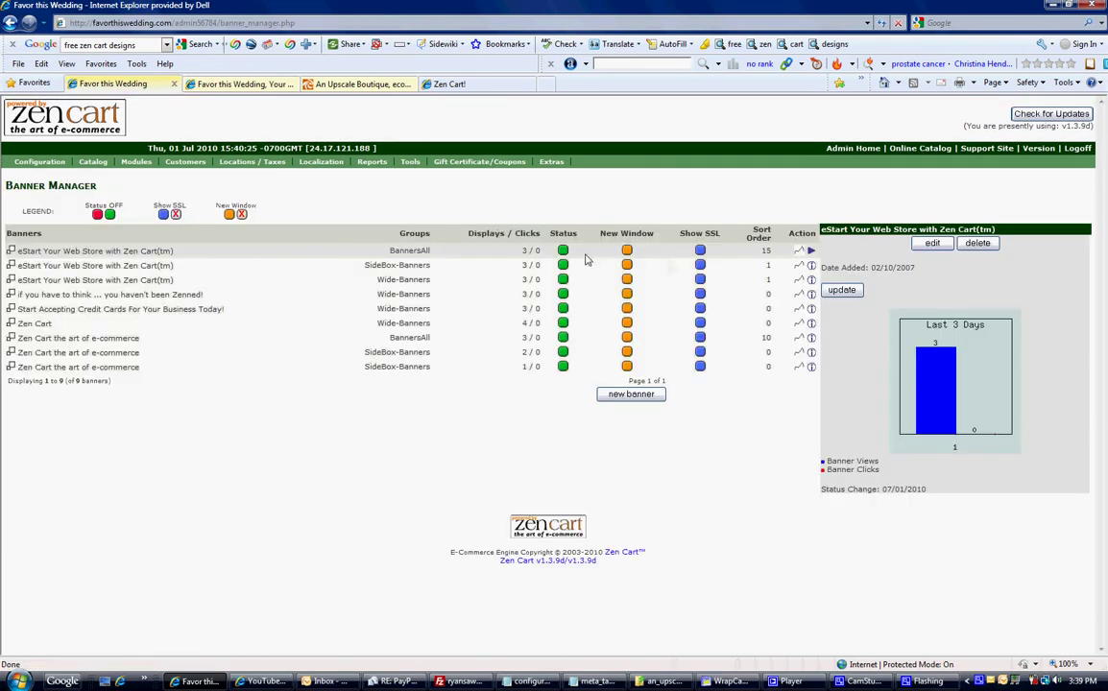
pyautogui.click(563, 250)
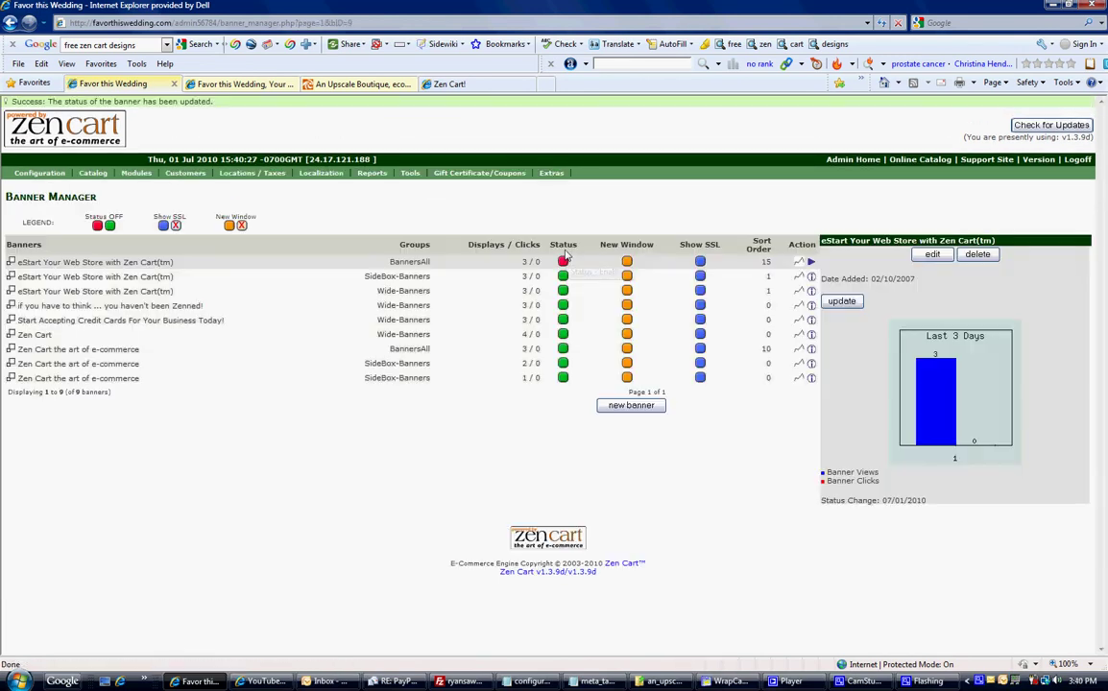
pyautogui.click(563, 276)
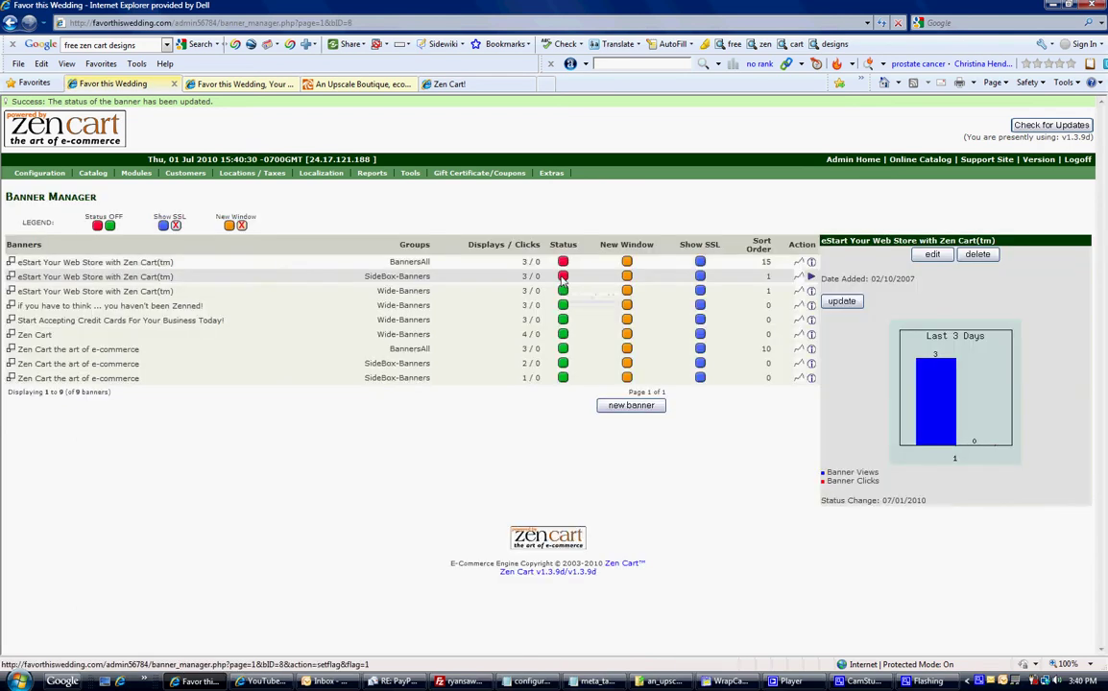
pyautogui.click(562, 291)
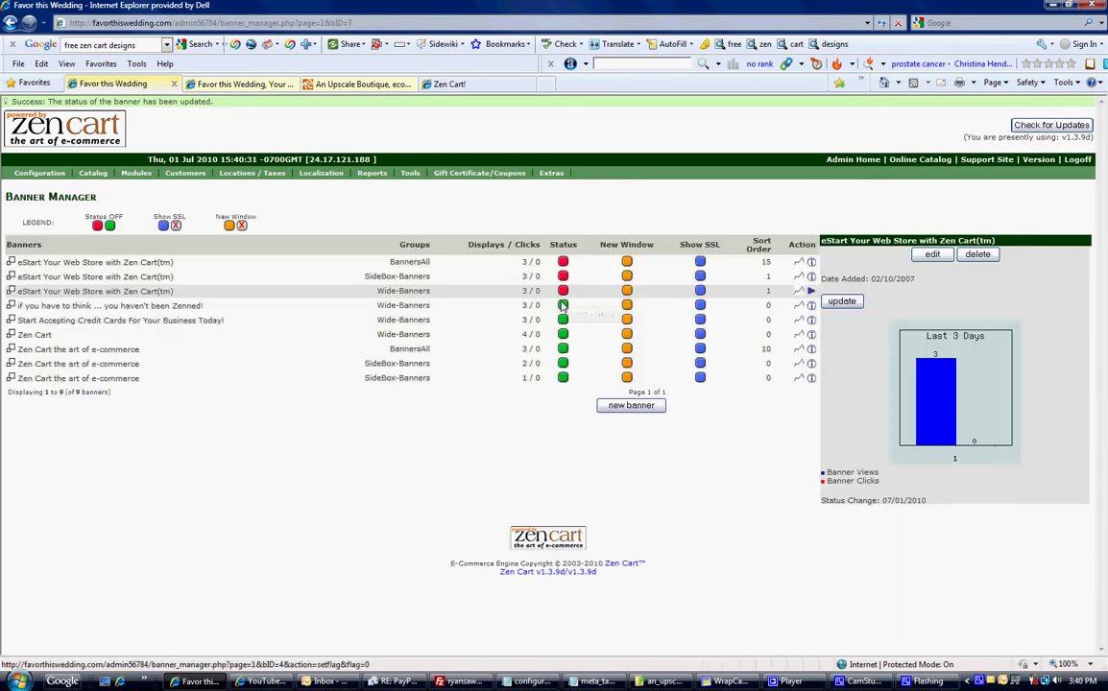
pyautogui.click(563, 305)
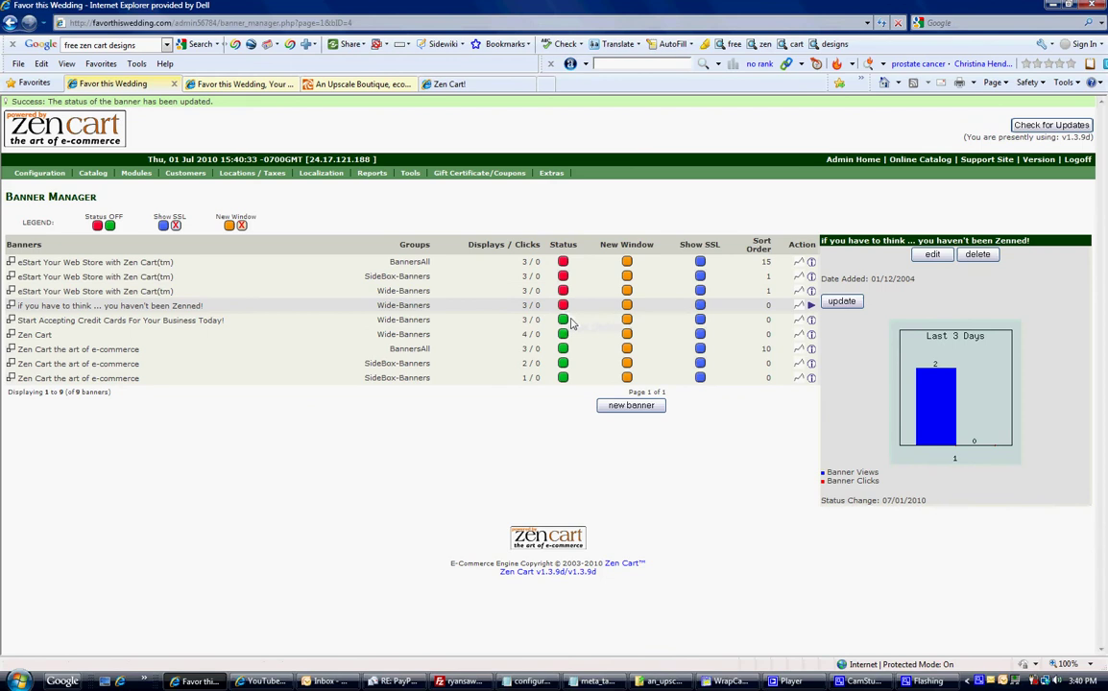
pyautogui.click(564, 320)
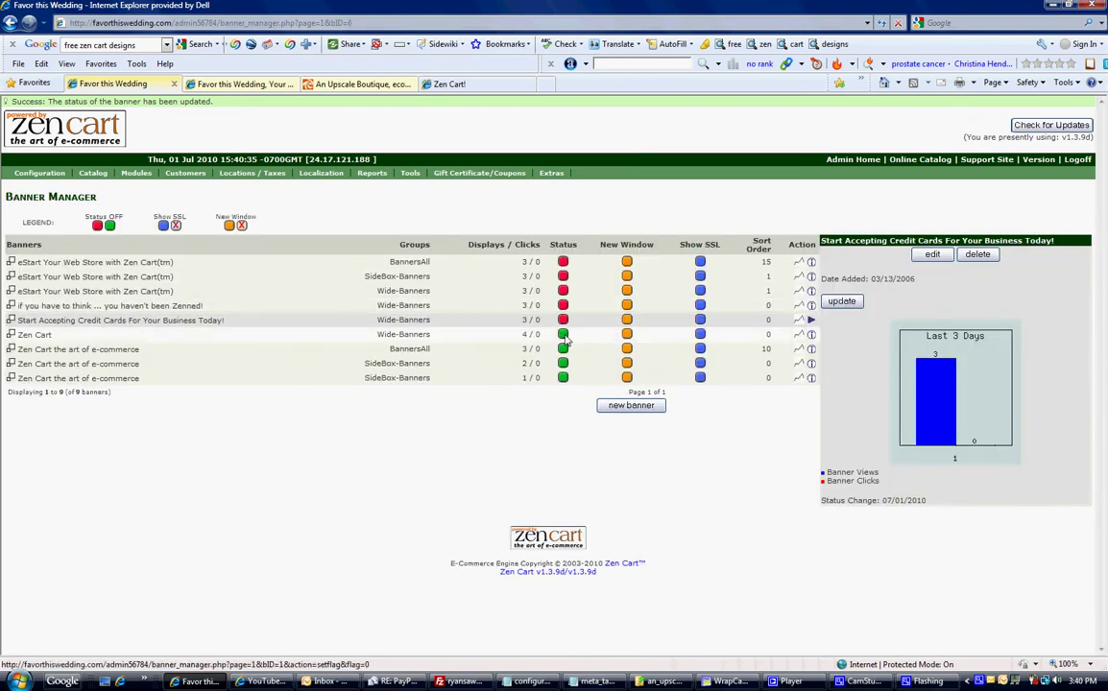
pyautogui.click(564, 335)
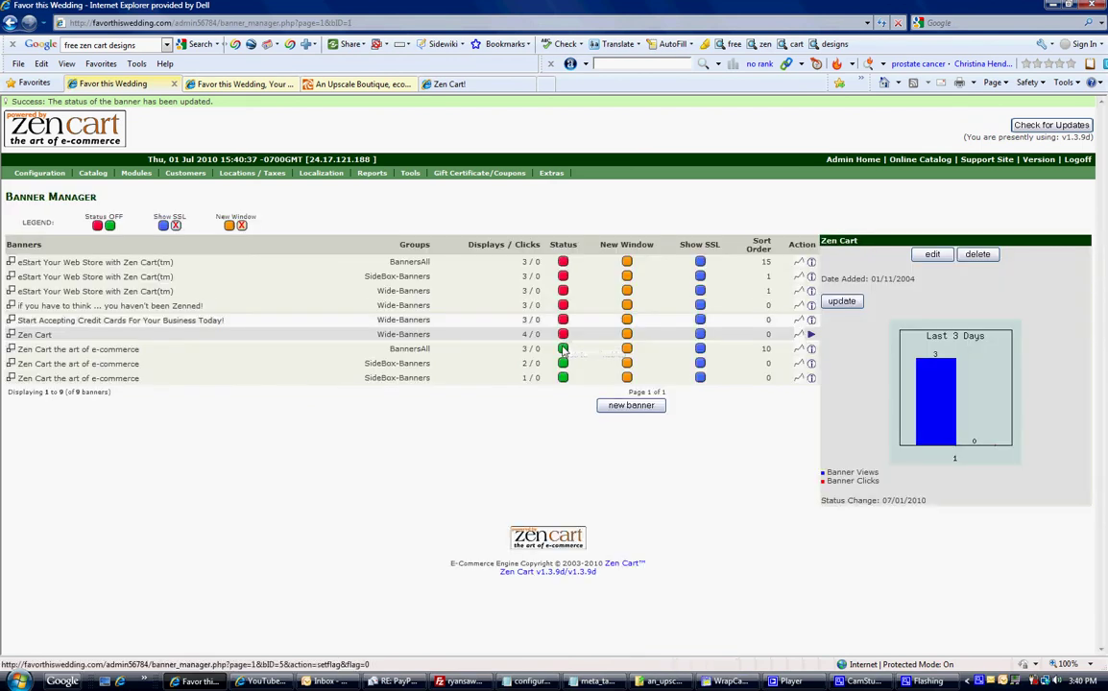
pyautogui.click(564, 350)
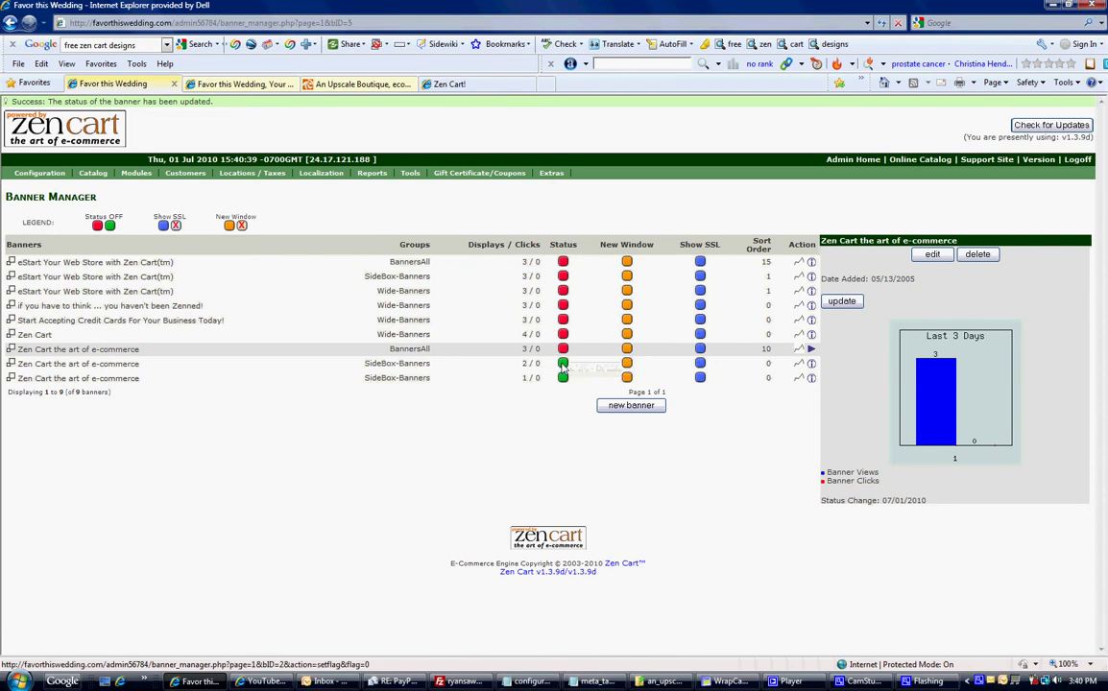
pyautogui.click(564, 364)
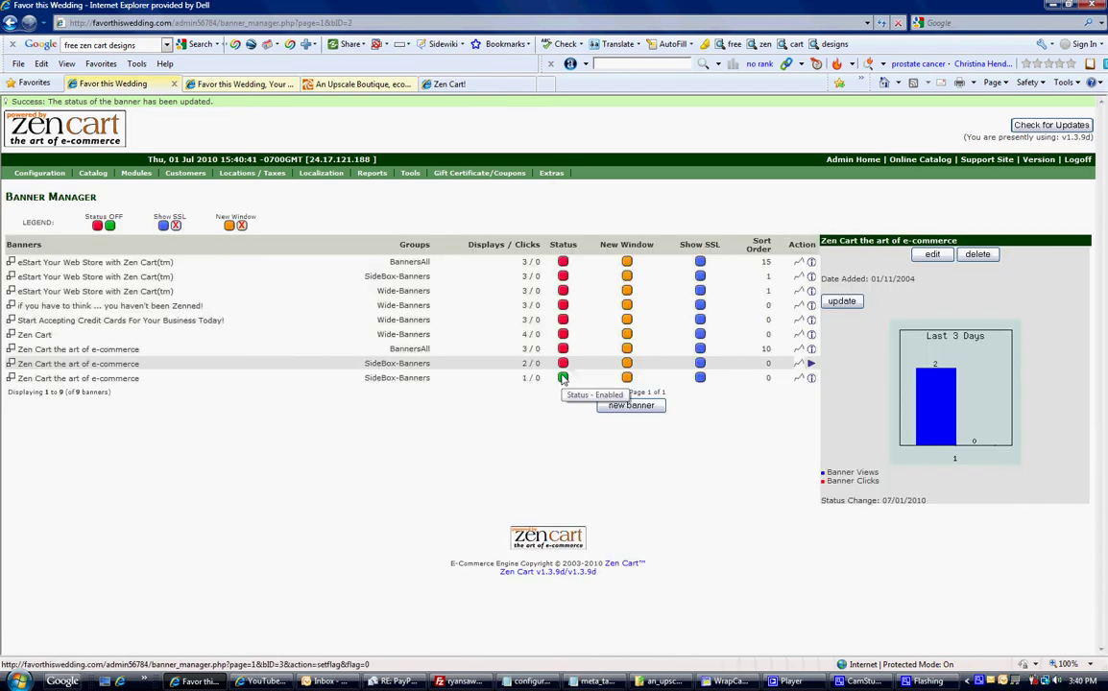
pyautogui.click(564, 379)
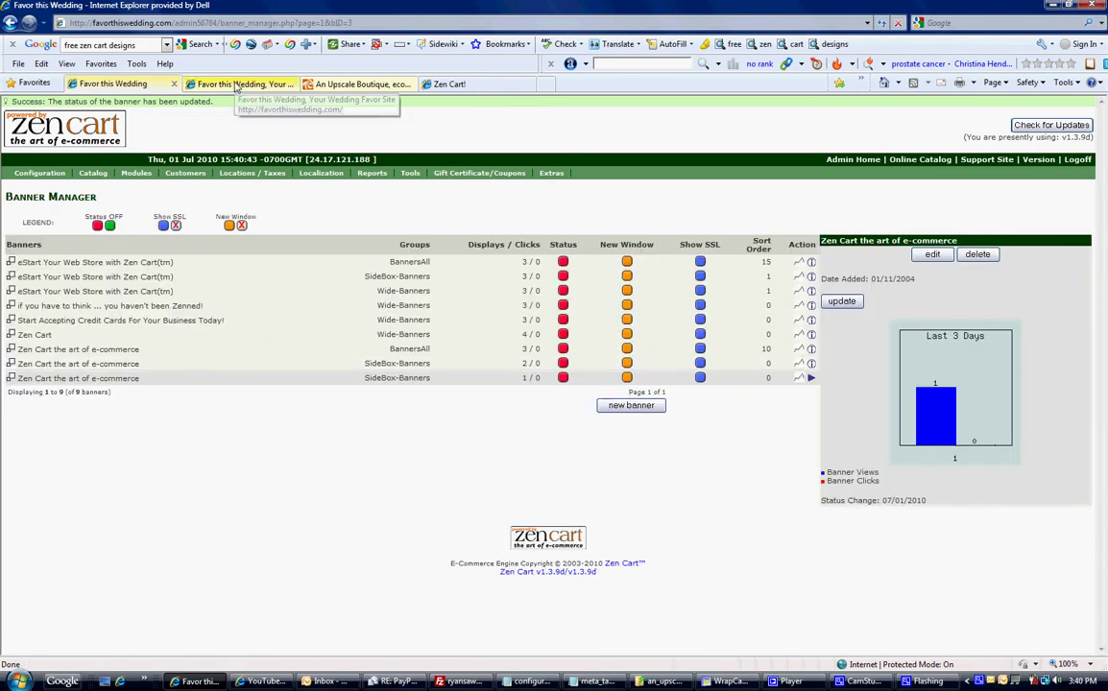
# Step: Reload the storefront to confirm the banner is gone, then switch to the Define Pages Editor
pyautogui.click(237, 85)
pyautogui.press('F5')
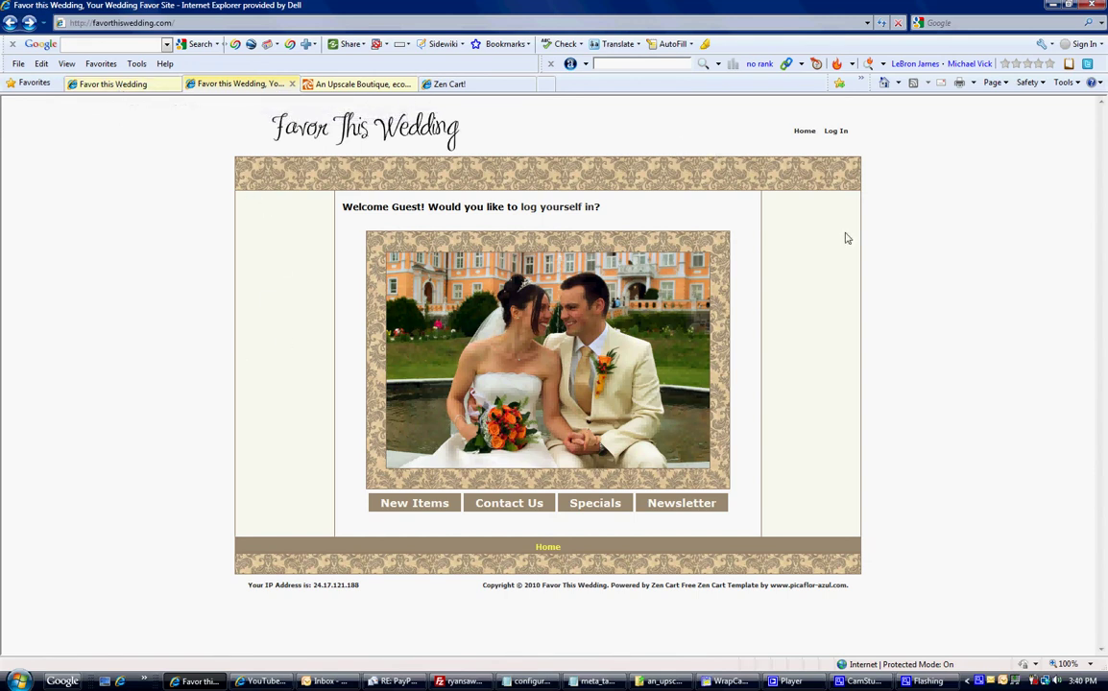
pyautogui.click(449, 83)
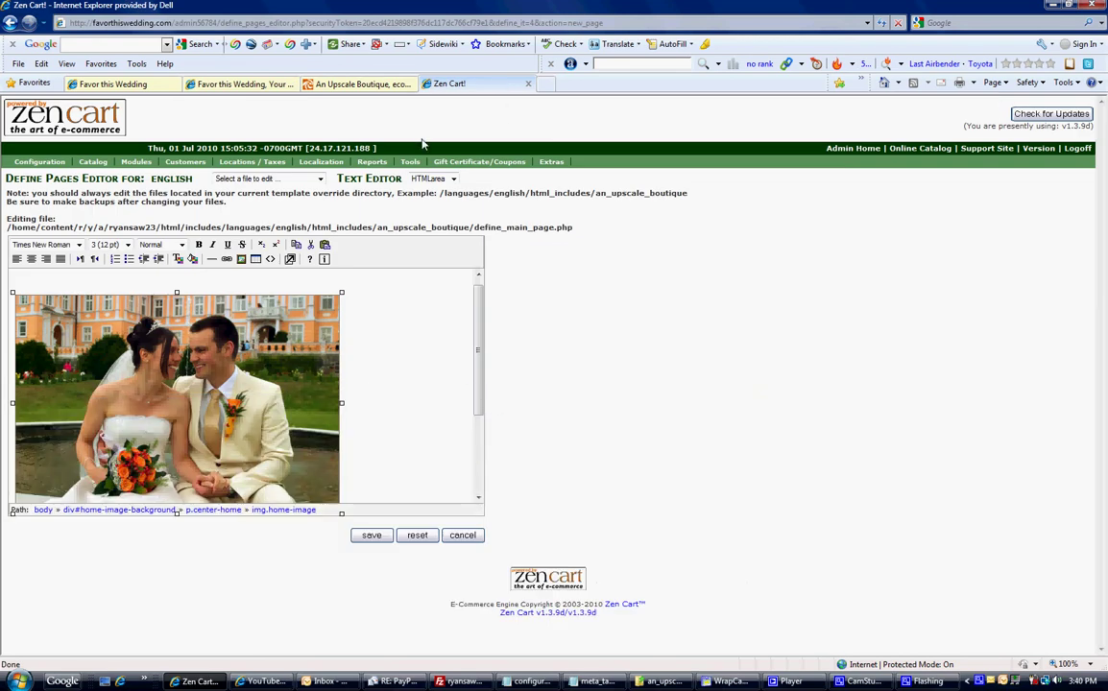
# Step: Set the whos_online.php sidebox status ON with sort order 50 in Layout Boxes Controller
pyautogui.click(158, 87)
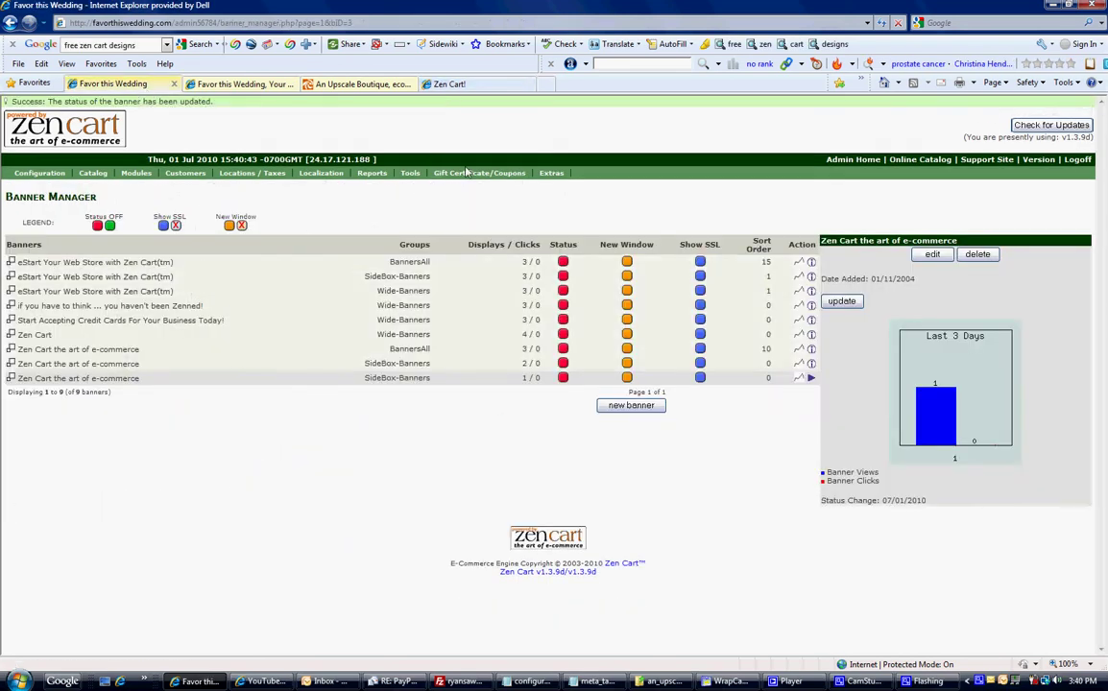
pyautogui.moveTo(410, 161)
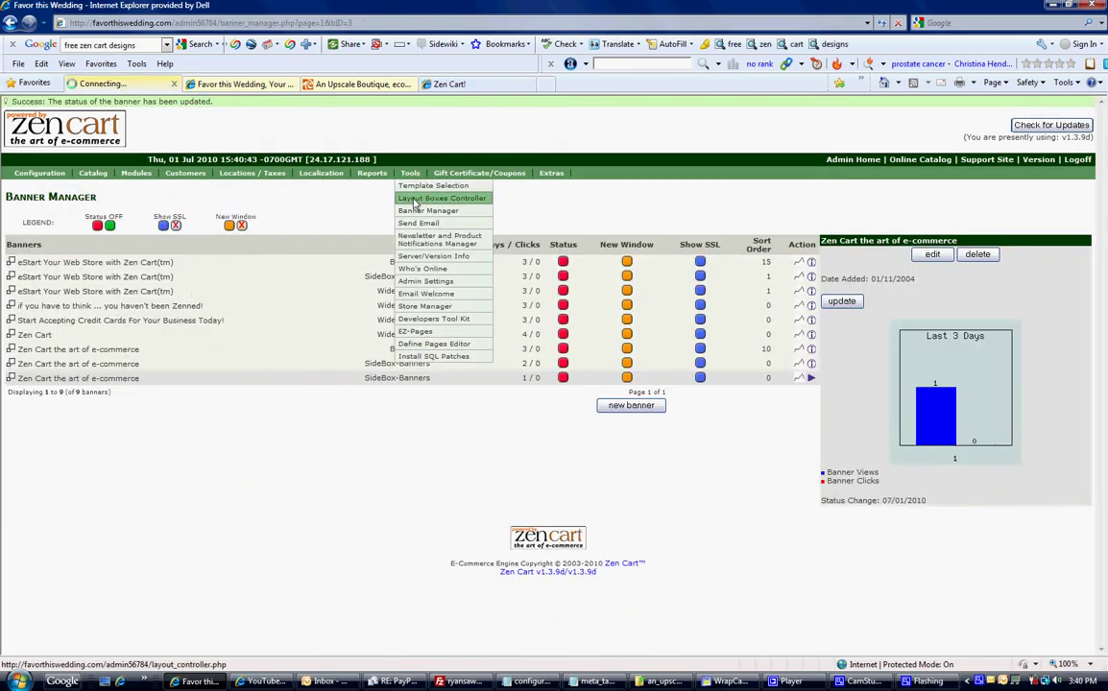
pyautogui.click(415, 200)
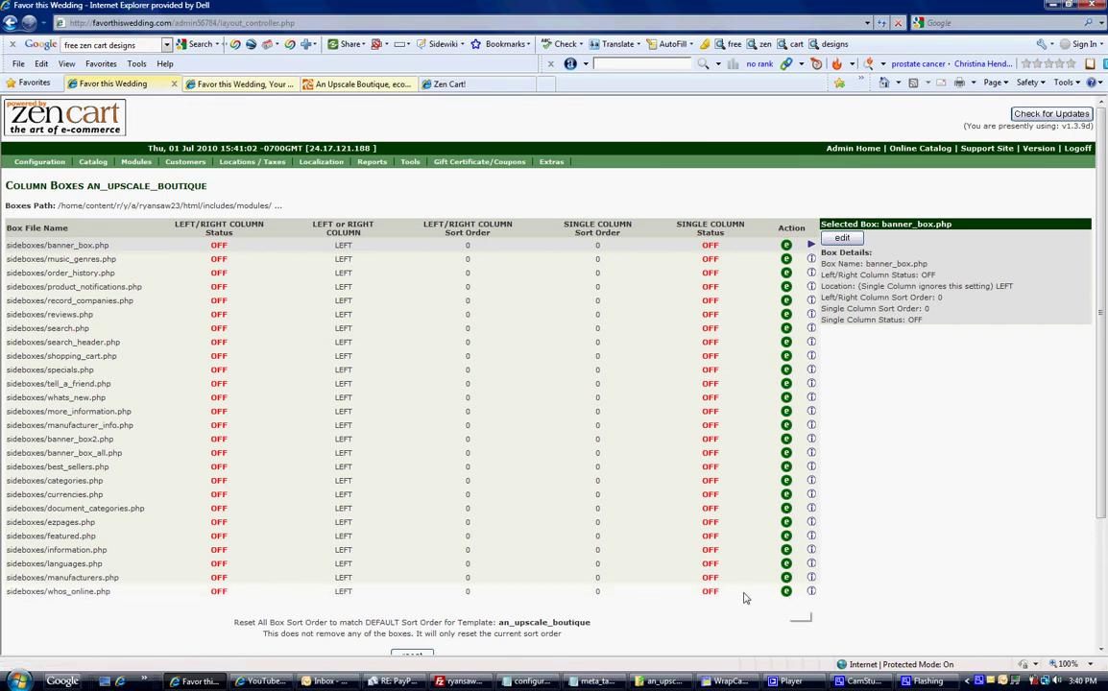
pyautogui.click(715, 594)
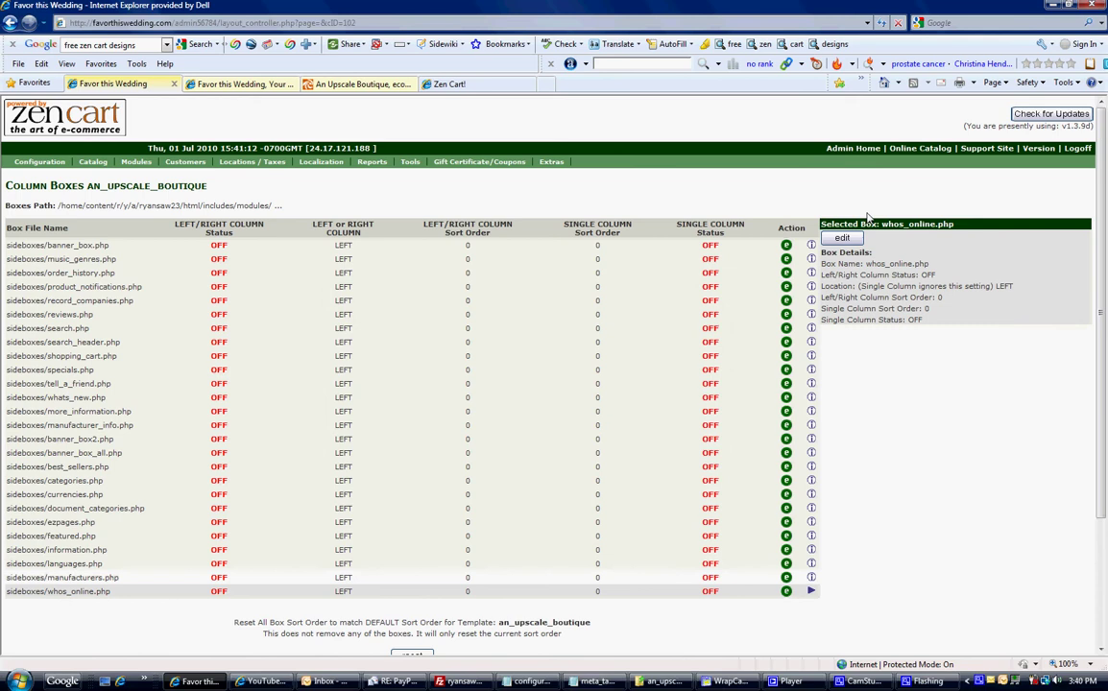
pyautogui.click(842, 238)
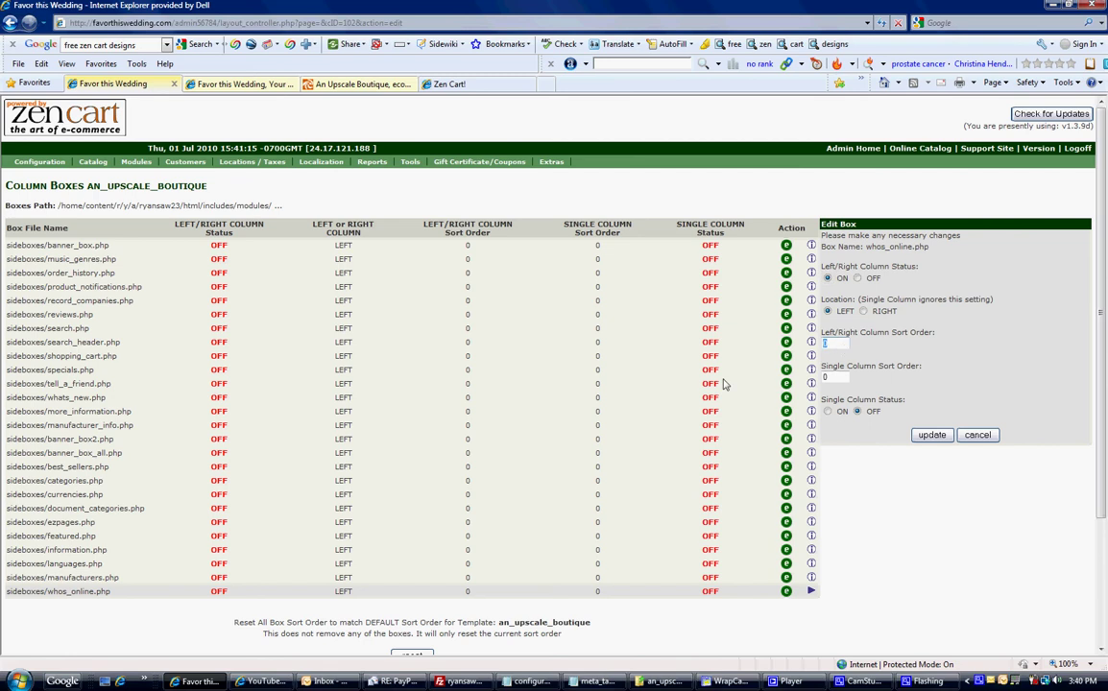
pyautogui.moveTo(858, 343); pyautogui.dragTo(725, 384)
pyautogui.write('50')
pyautogui.click(922, 440)
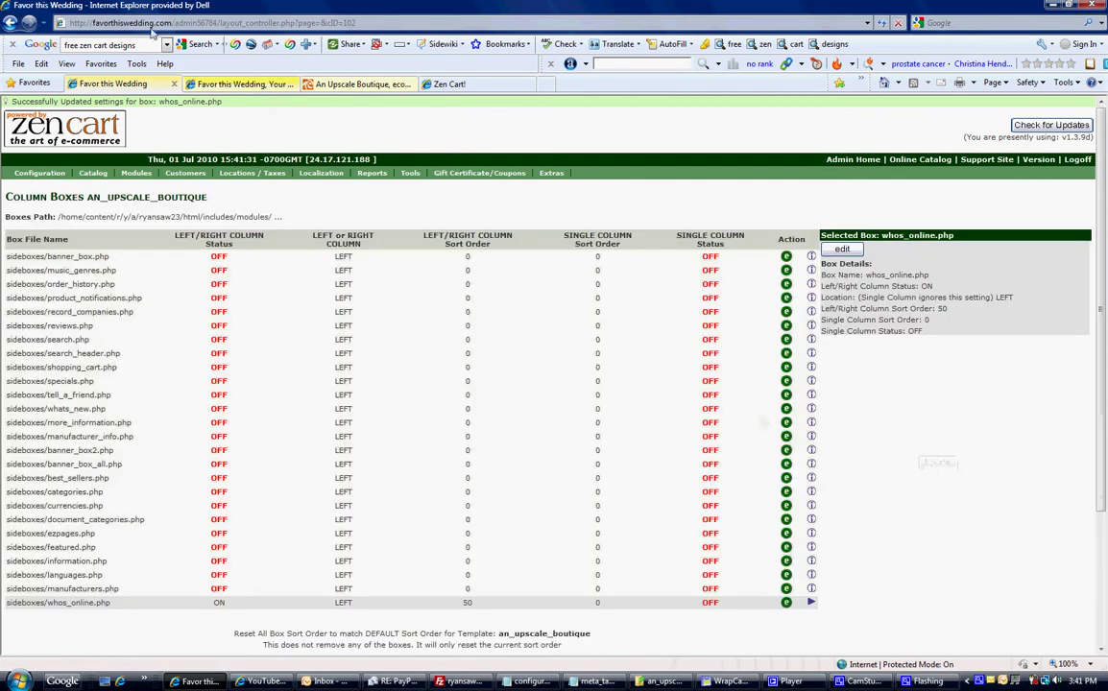
pyautogui.click(235, 84)
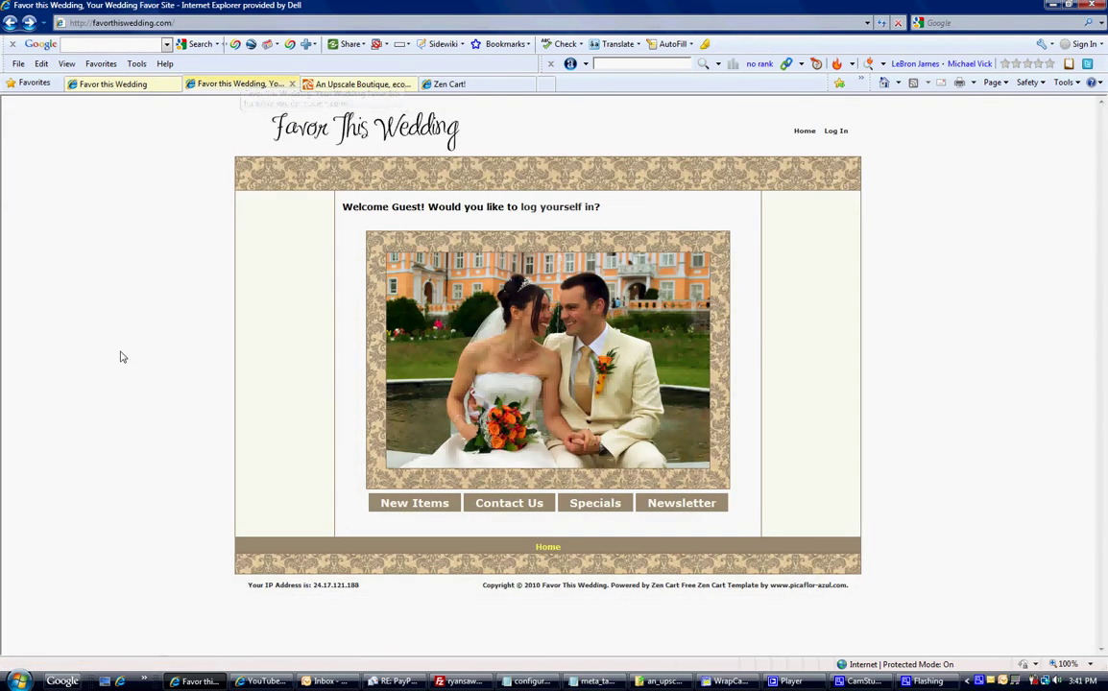
pyautogui.press('F5')
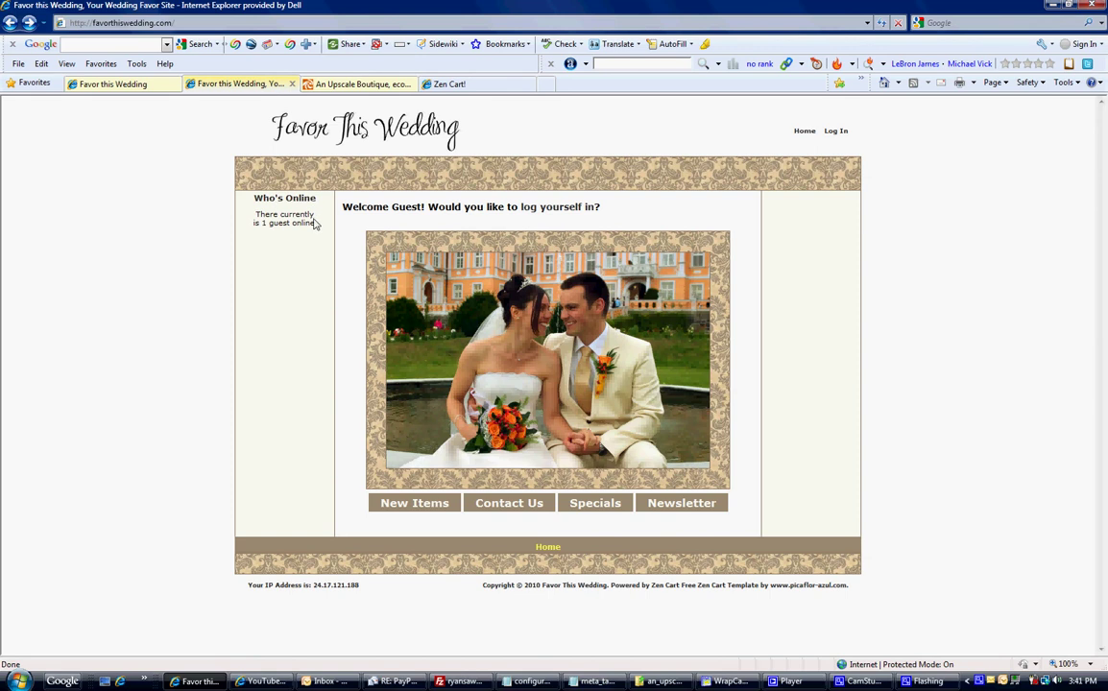
pyautogui.click(110, 86)
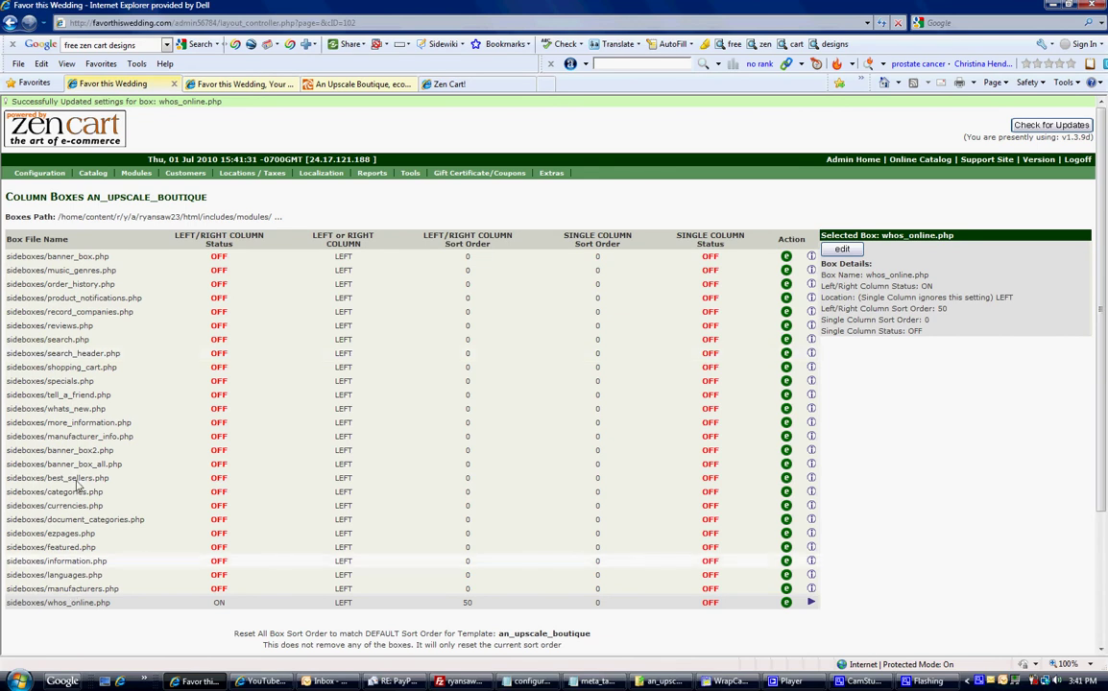
# Step: Switch the categories.php sidebox ON in the left column, keeping sort order 0
pyautogui.click(708, 495)
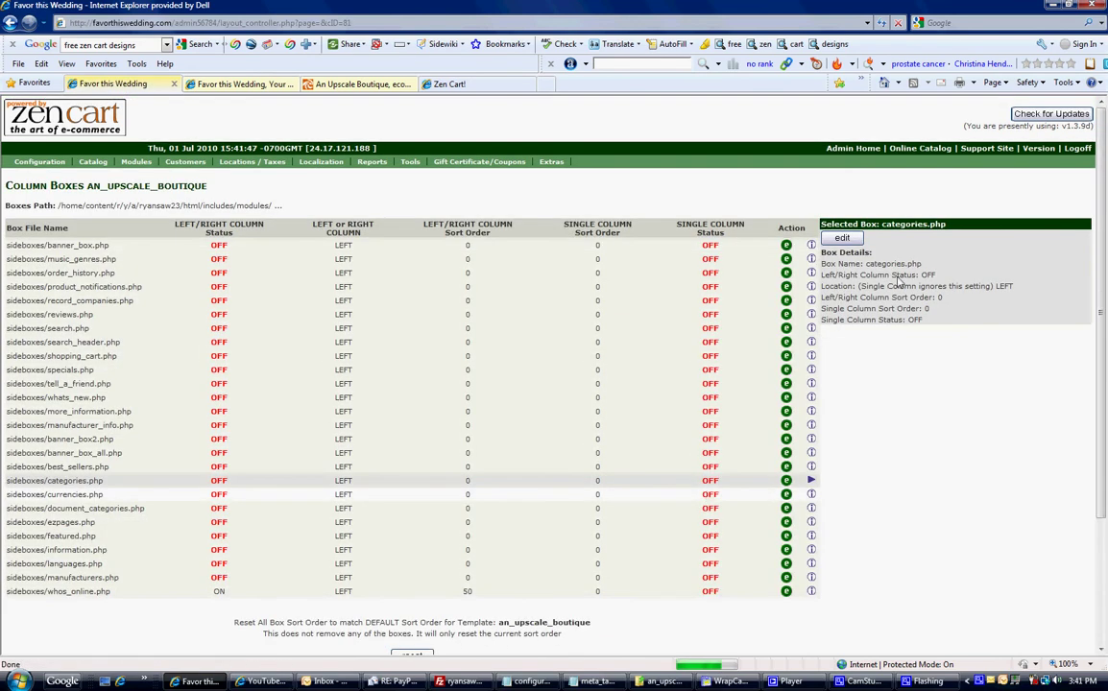
pyautogui.click(844, 238)
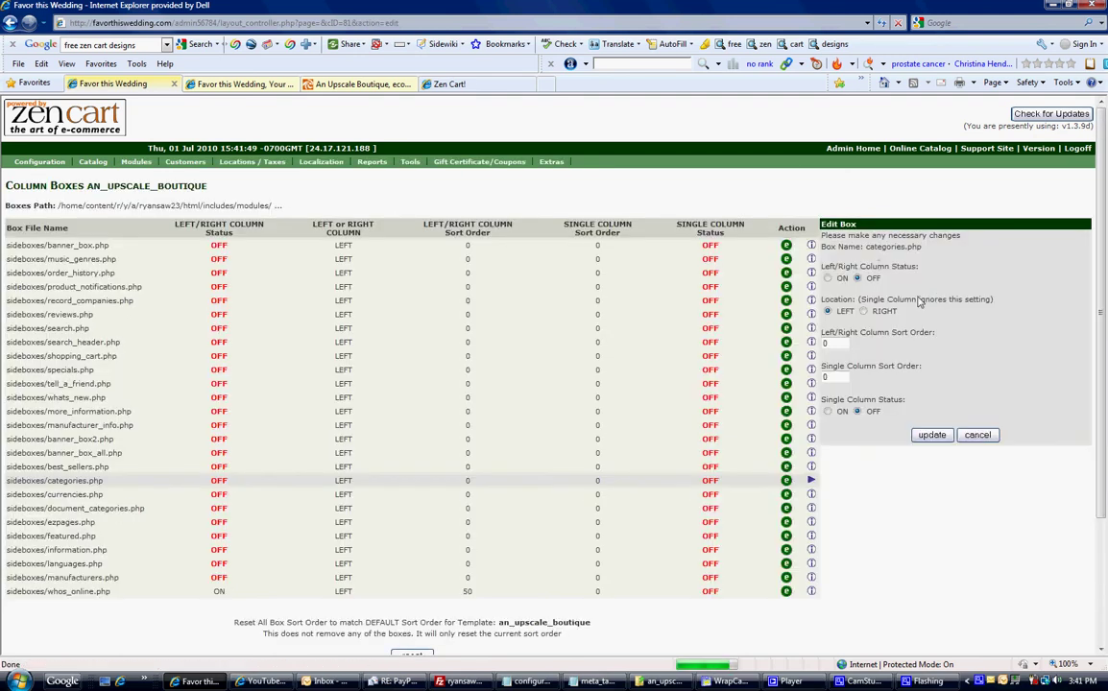
pyautogui.click(827, 278)
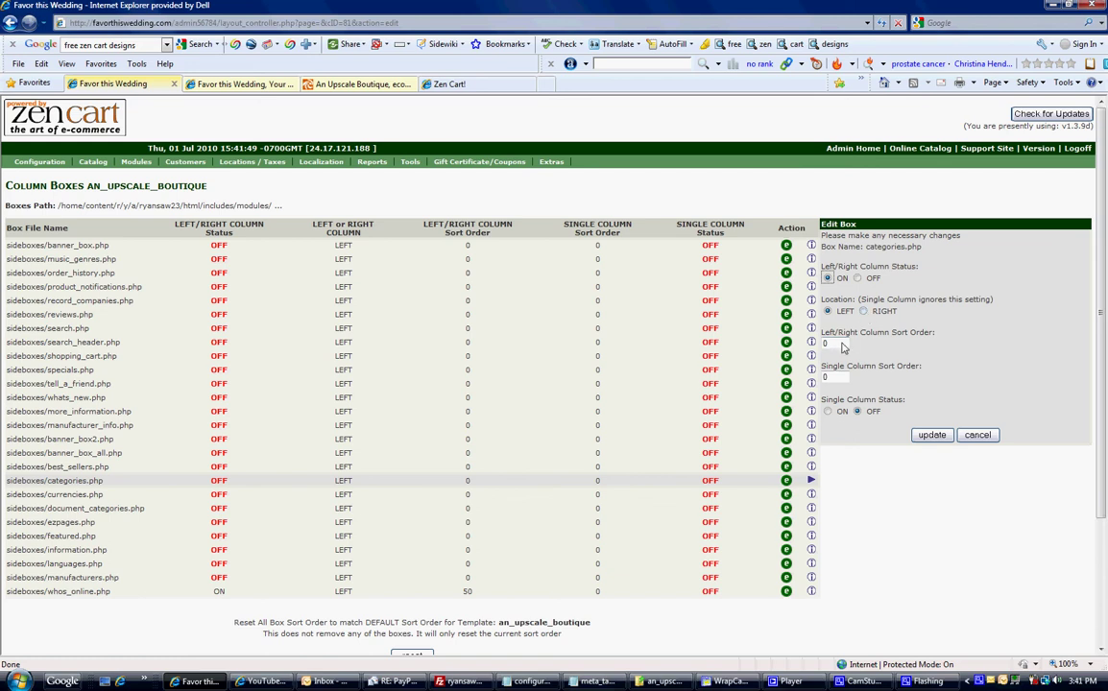
pyautogui.click(828, 346)
pyautogui.click(934, 437)
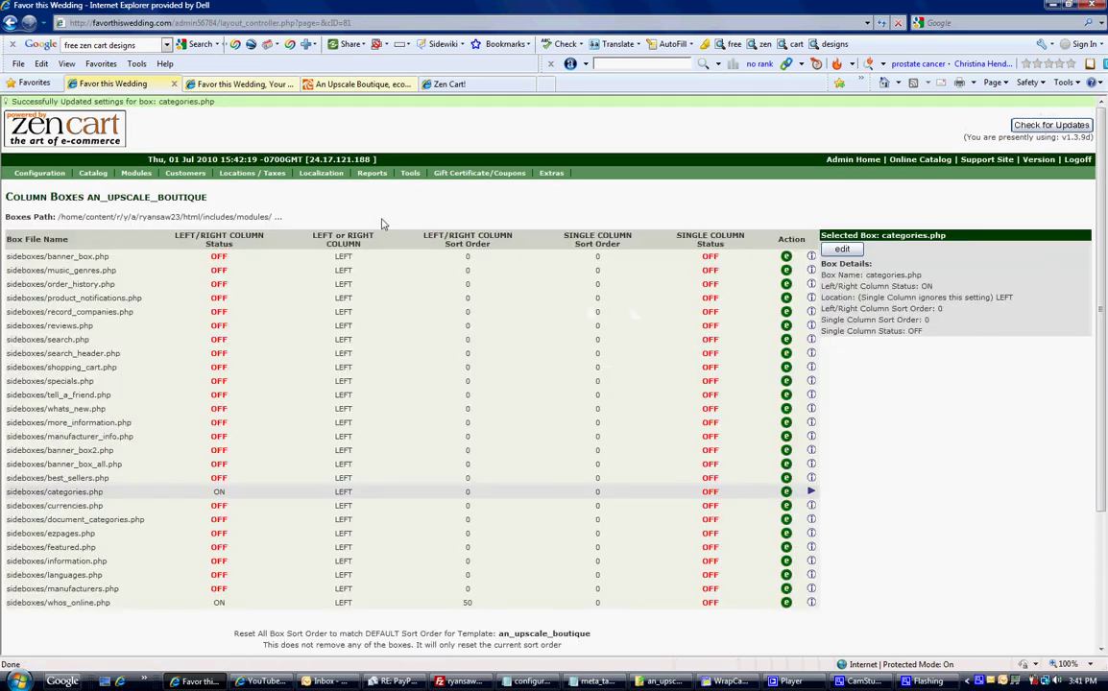
# Step: Reload the storefront home page to show the Categories box above Who's Online
pyautogui.click(235, 83)
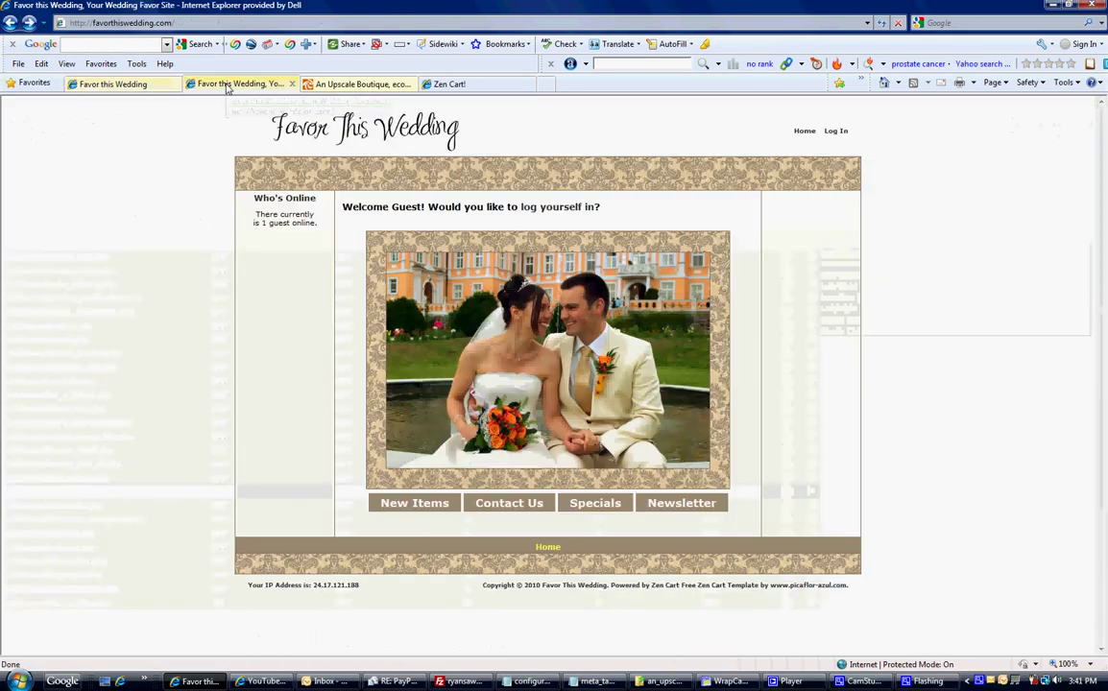
pyautogui.press('F5')
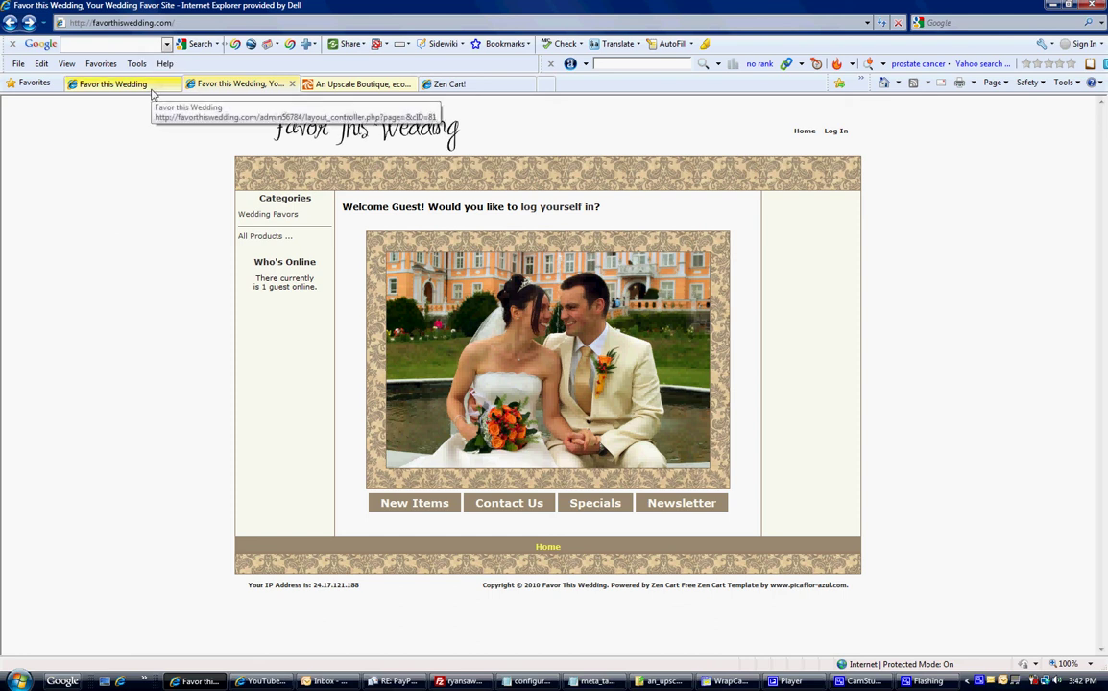
# Step: Return to the admin Layout Boxes Controller list showing both sideboxes enabled
pyautogui.click(113, 84)
pyautogui.moveTo(410, 173)
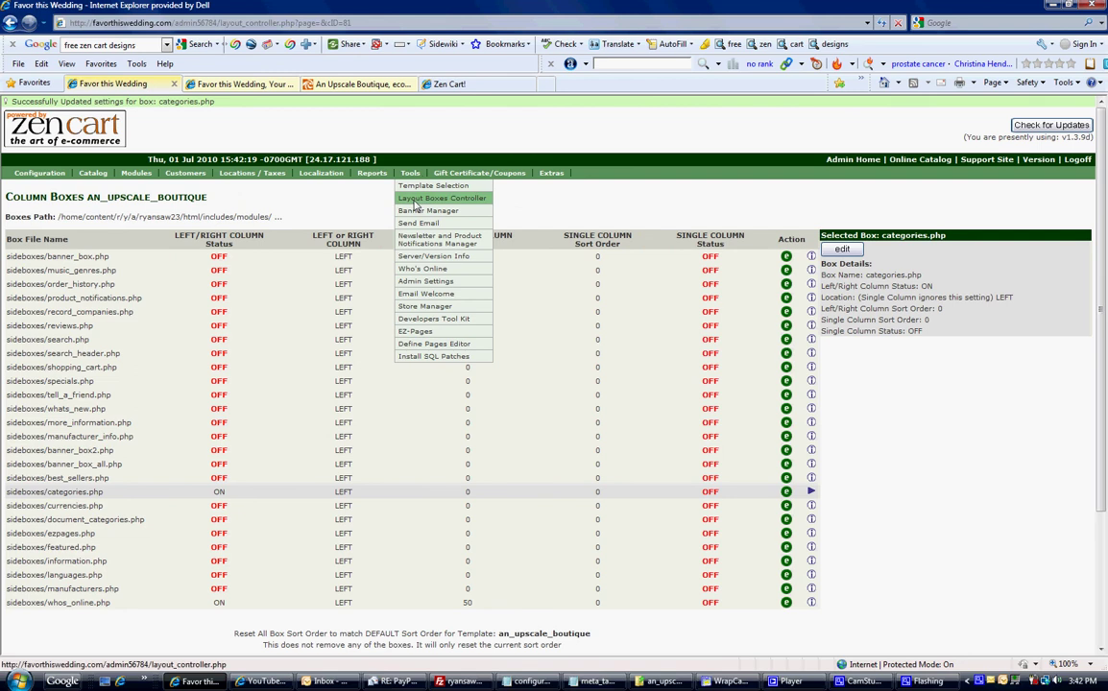